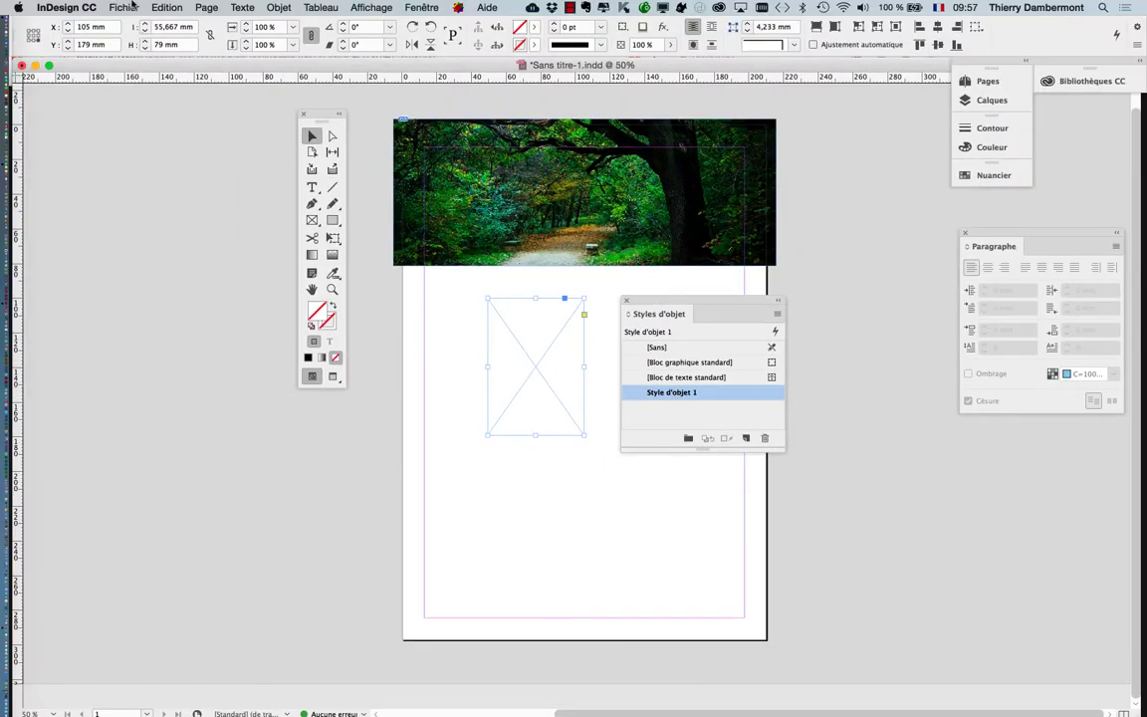
- Import illu-animal-article-nature-01.jpg into the selected empty frame, widening the name column and switching between file views before choosing the file in list view
click(121, 6)
click(139, 184)
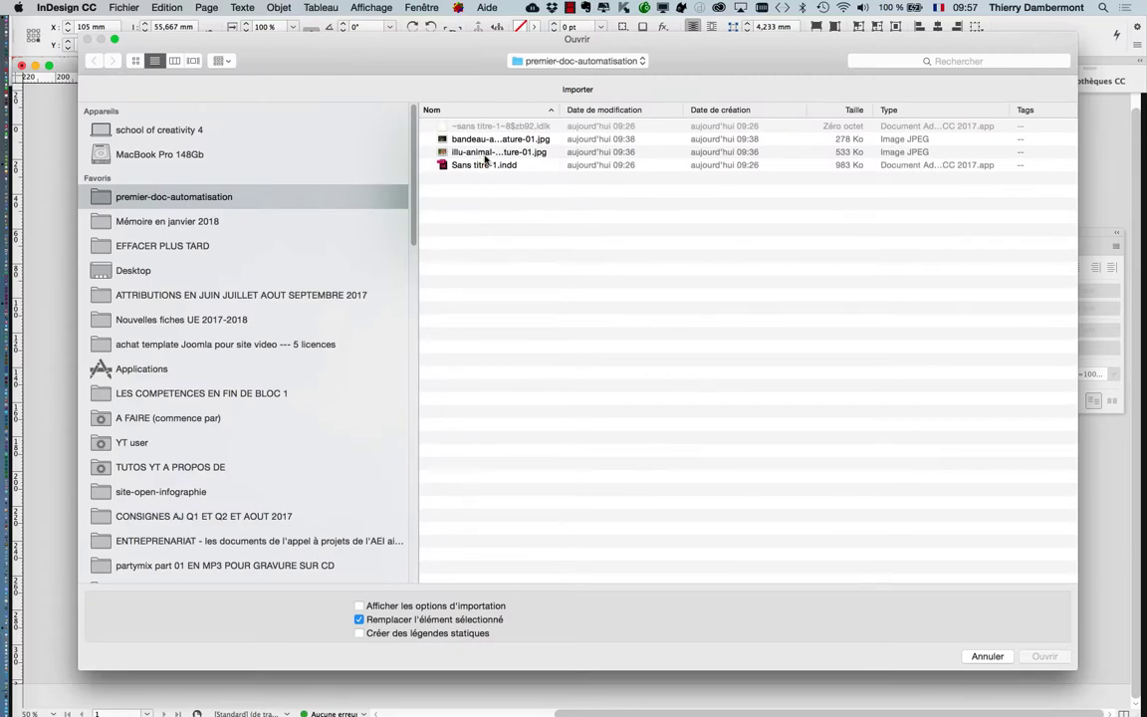
click(486, 154)
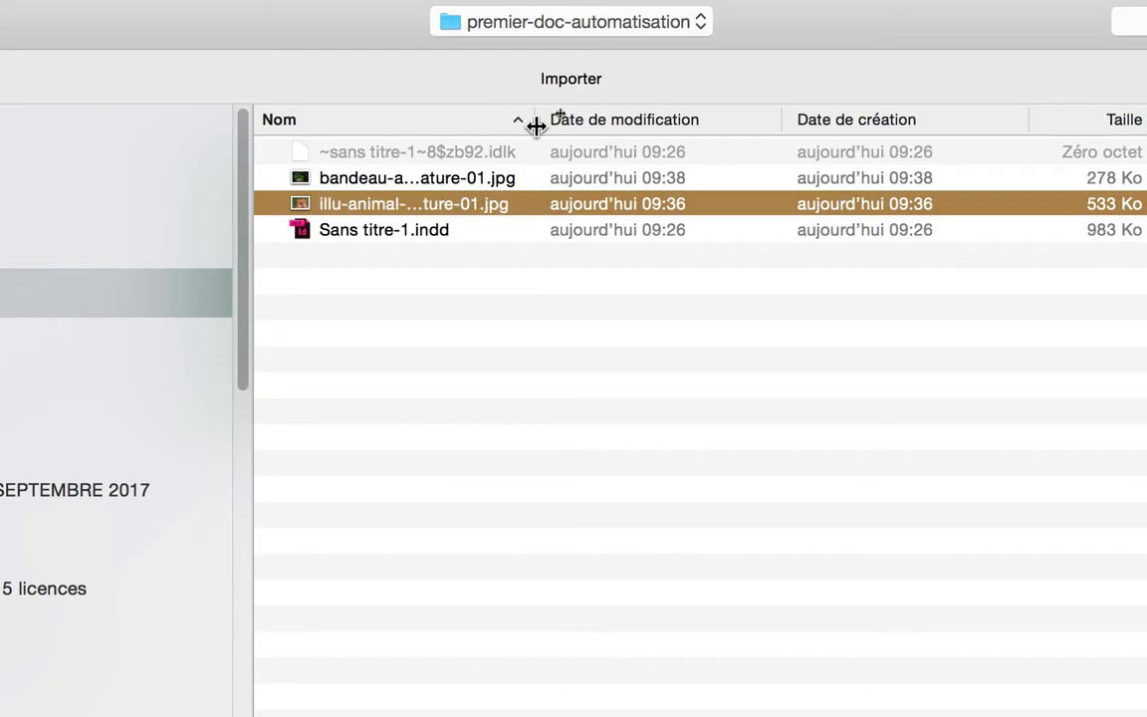
drag(535, 125, 759, 125)
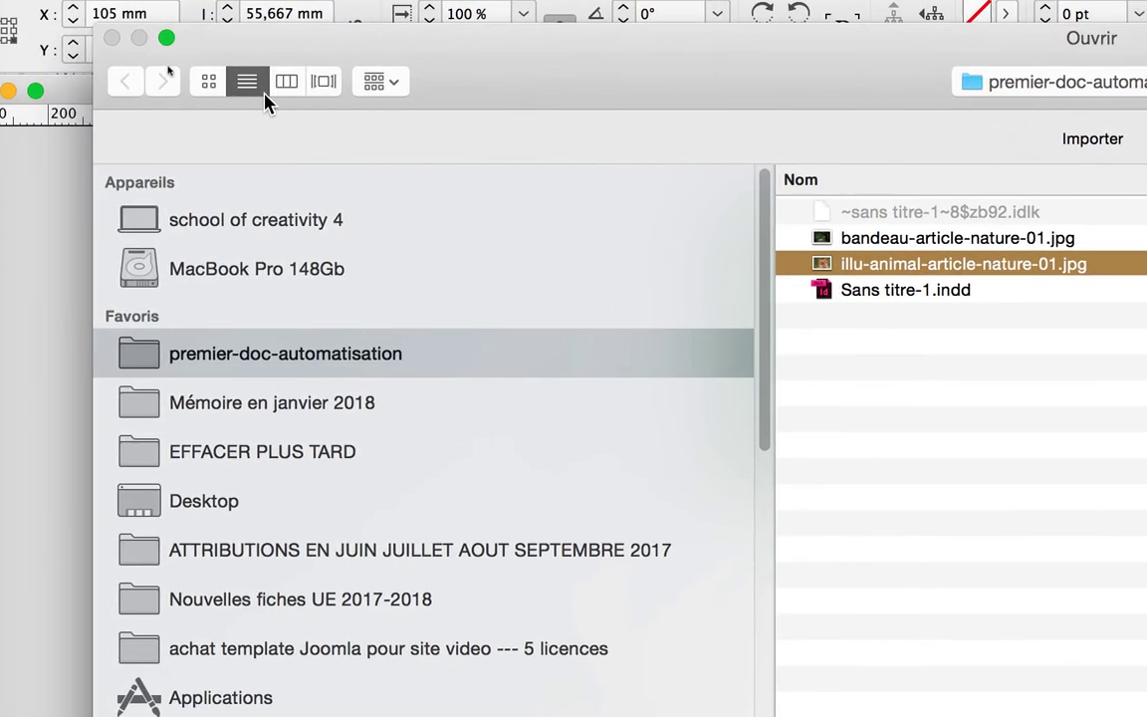
click(265, 71)
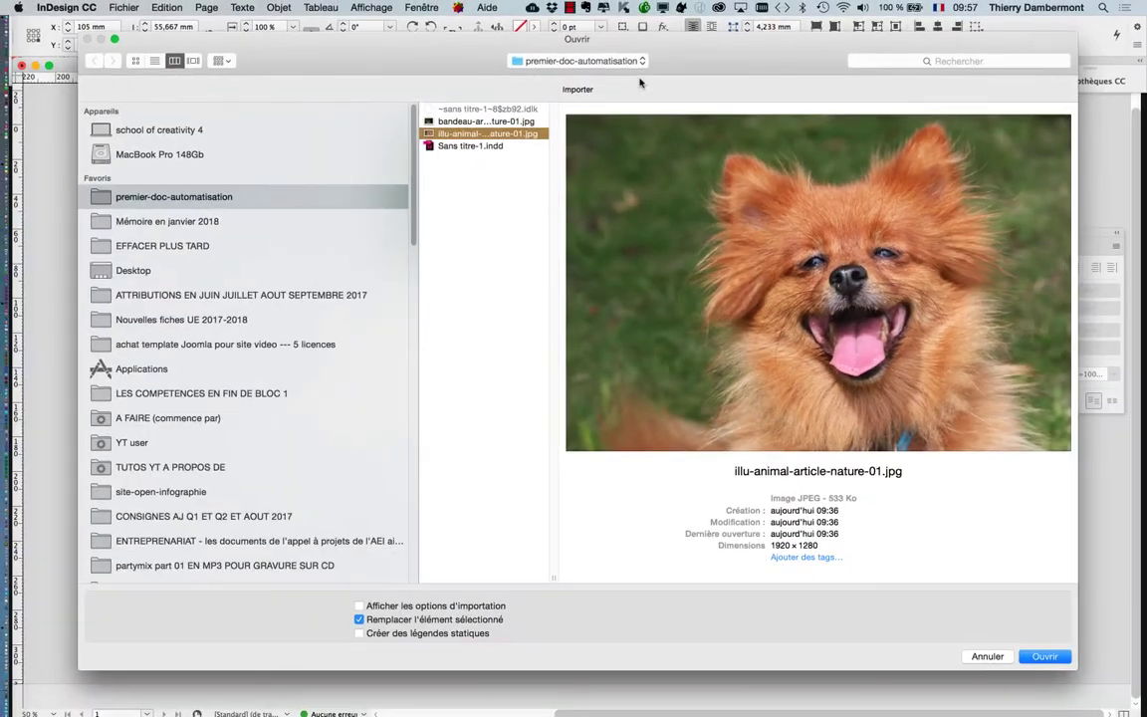
click(154, 60)
click(175, 60)
drag(553, 577, 652, 575)
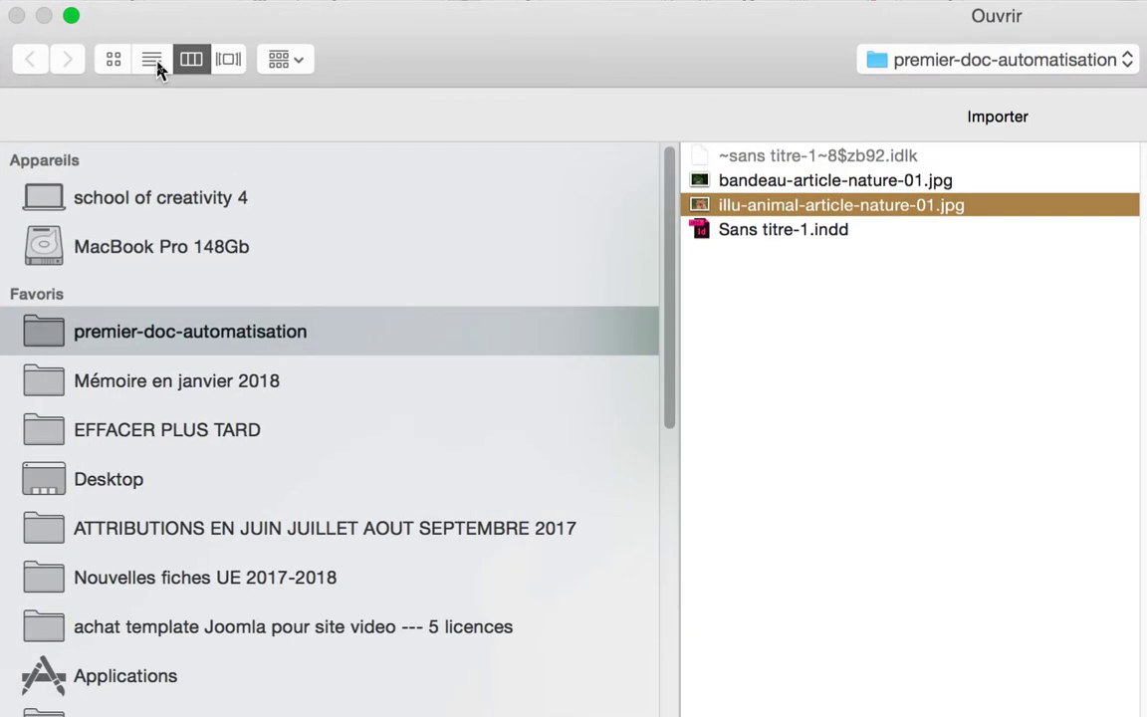
click(151, 60)
click(115, 61)
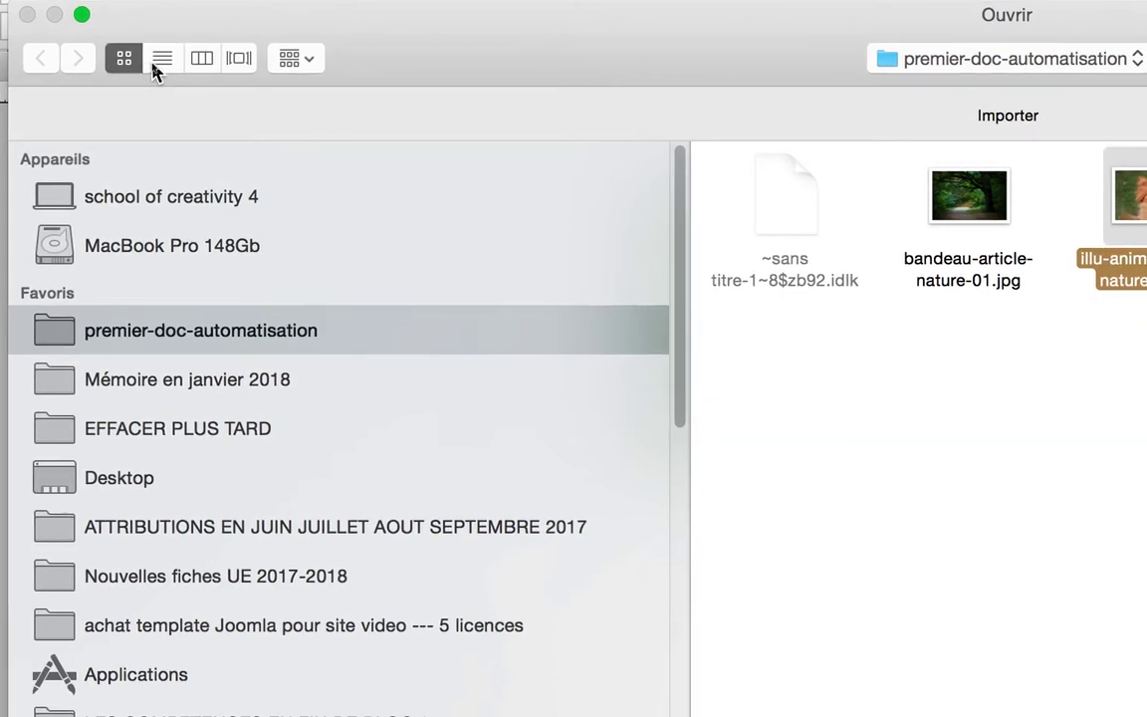
click(155, 61)
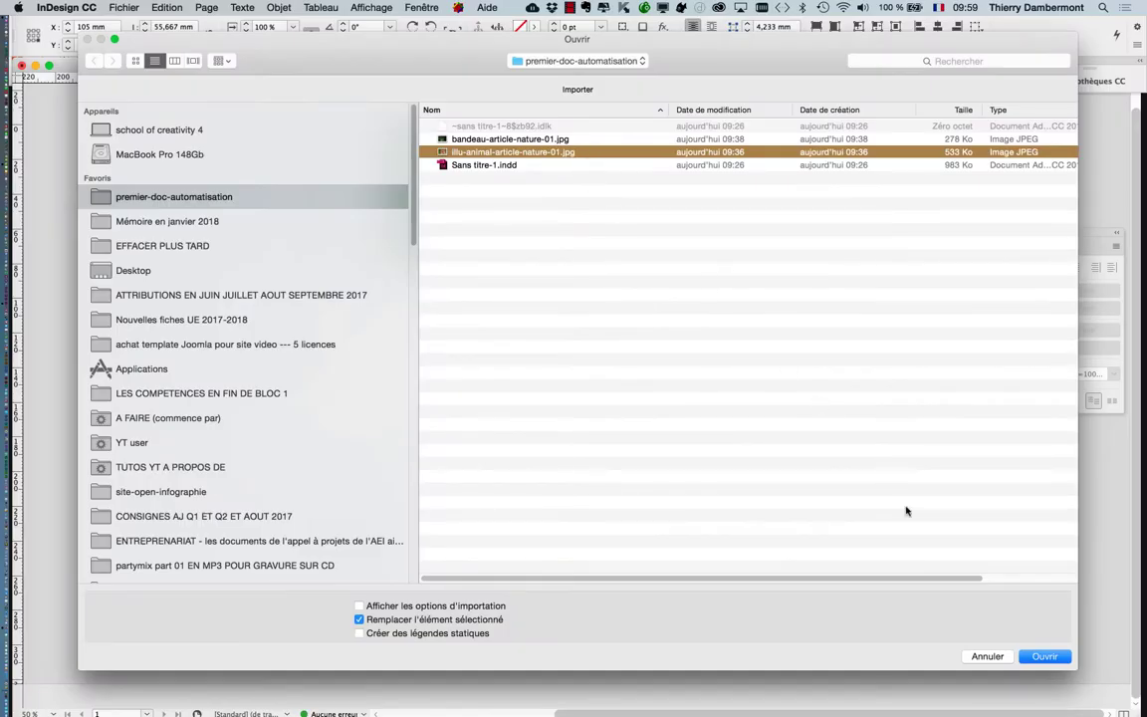
click(1045, 656)
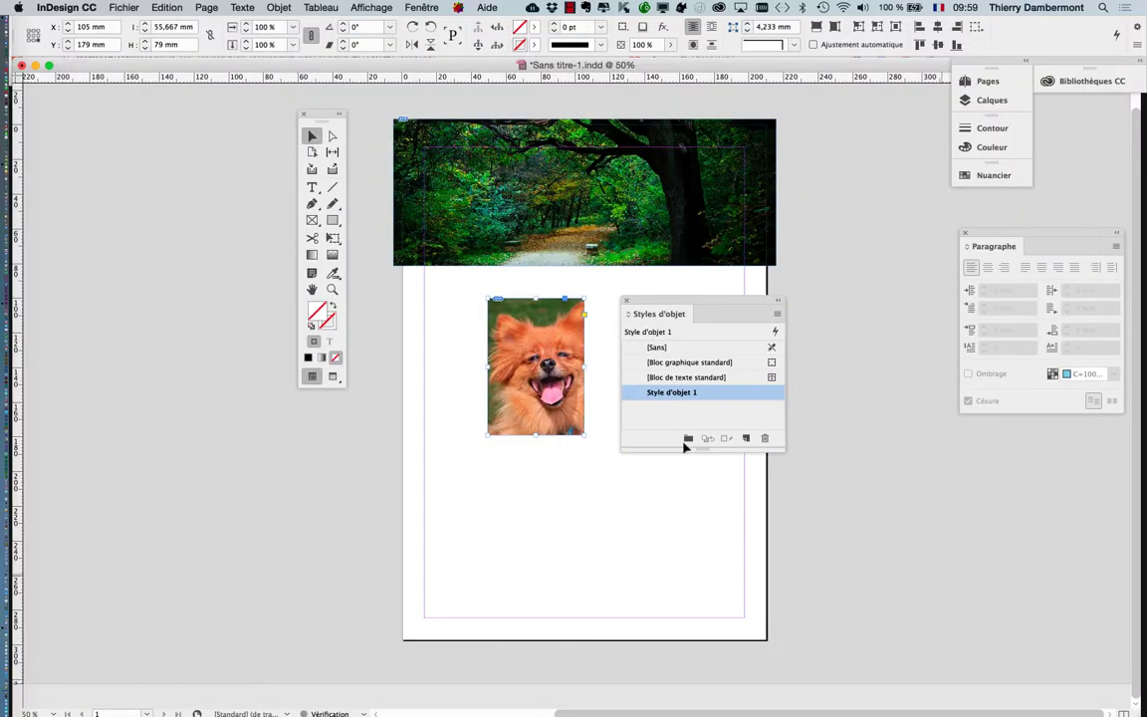
- Compare the dog picture's content bounds with its frame by selecting each, repositioning the object styles panel so both are visible
click(530, 368)
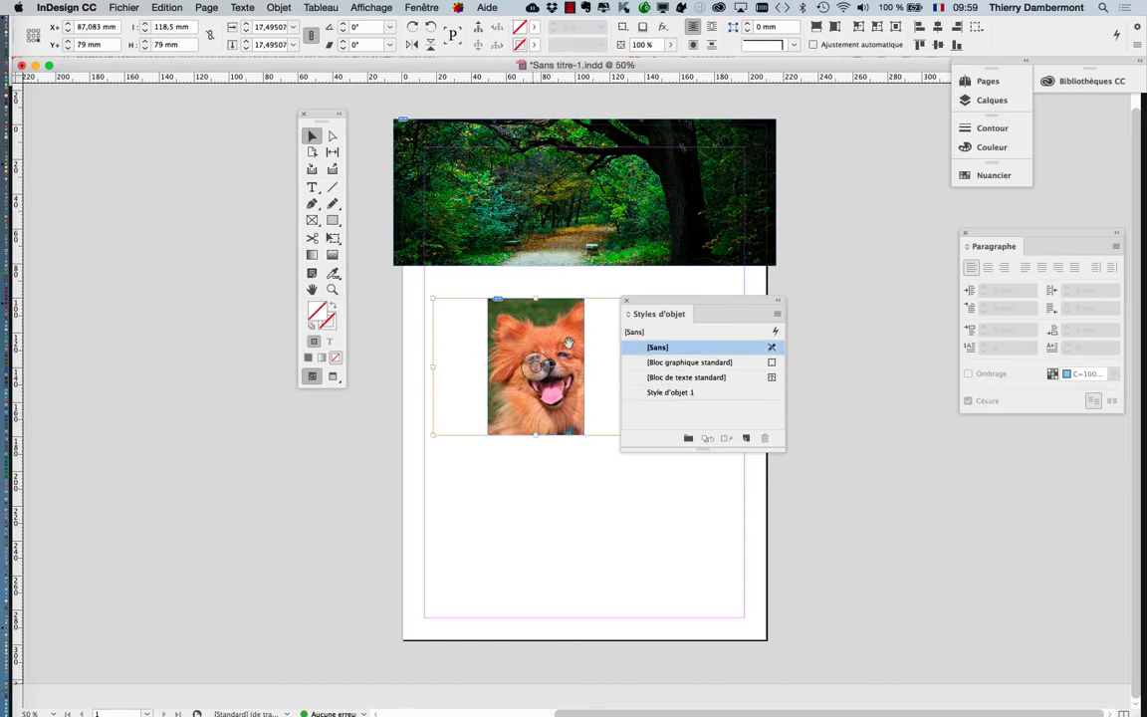
drag(640, 304, 774, 298)
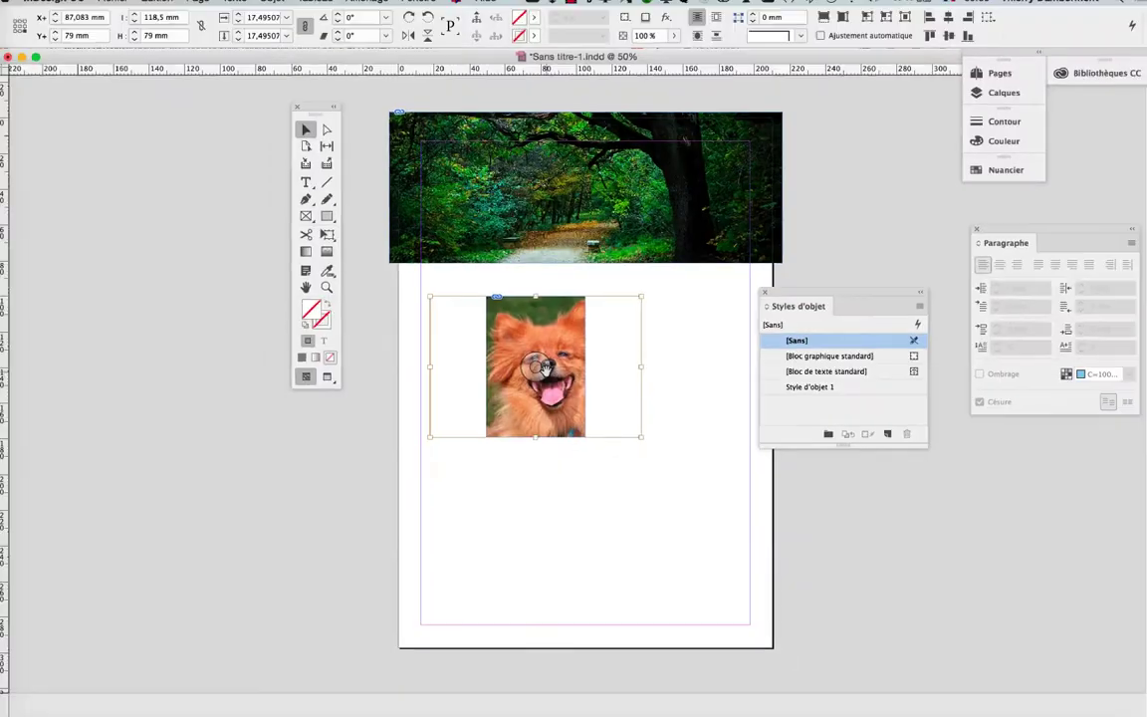
click(691, 397)
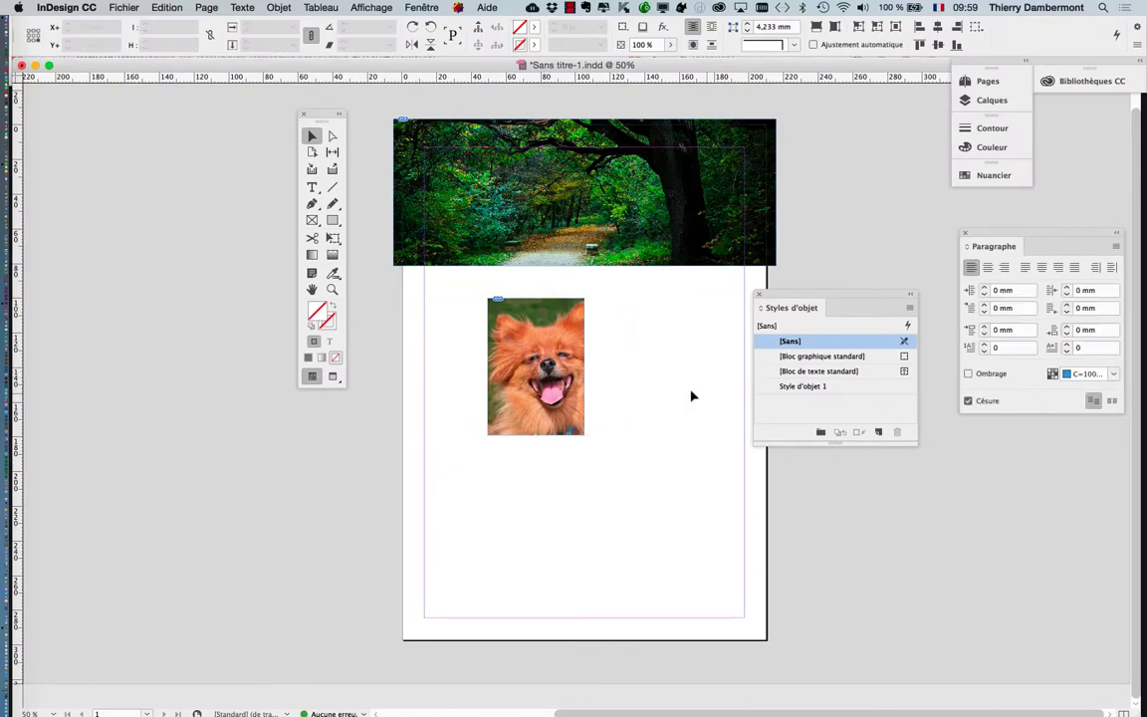
click(536, 367)
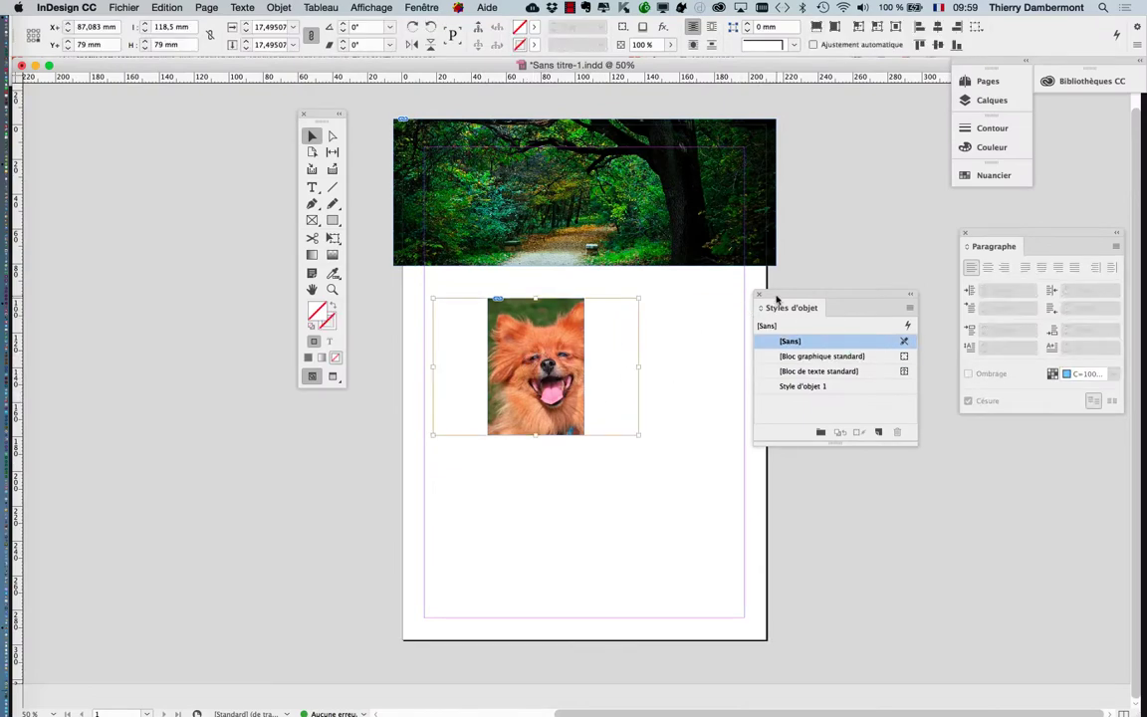
drag(772, 305, 692, 327)
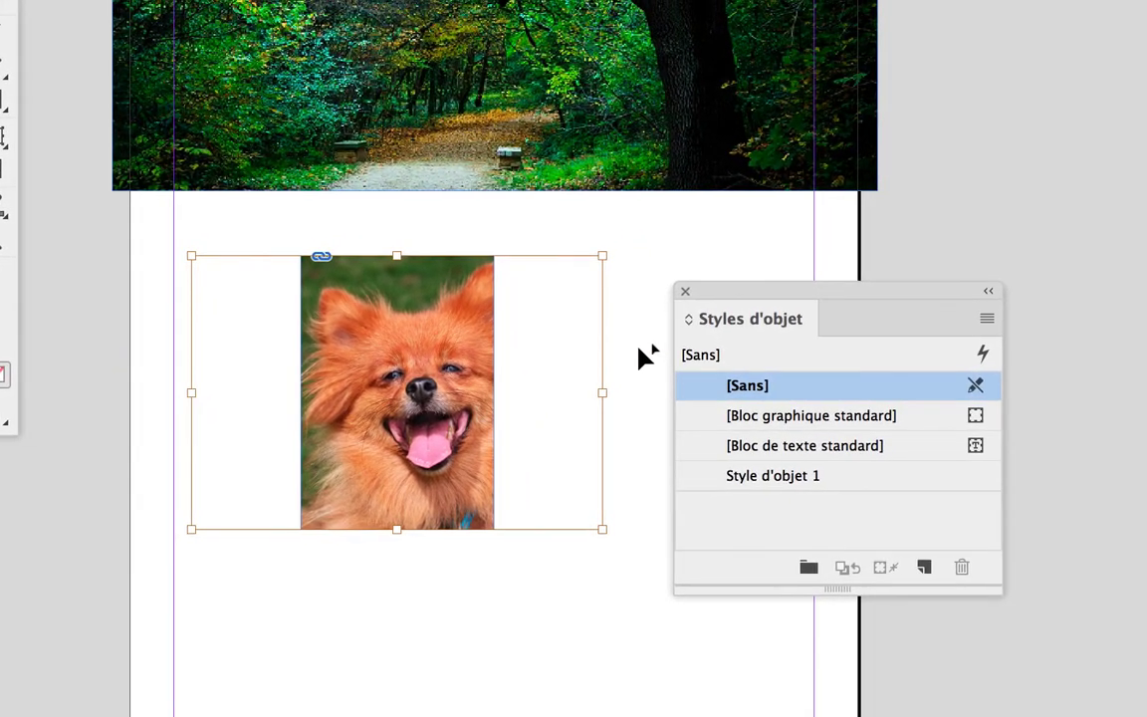
click(638, 347)
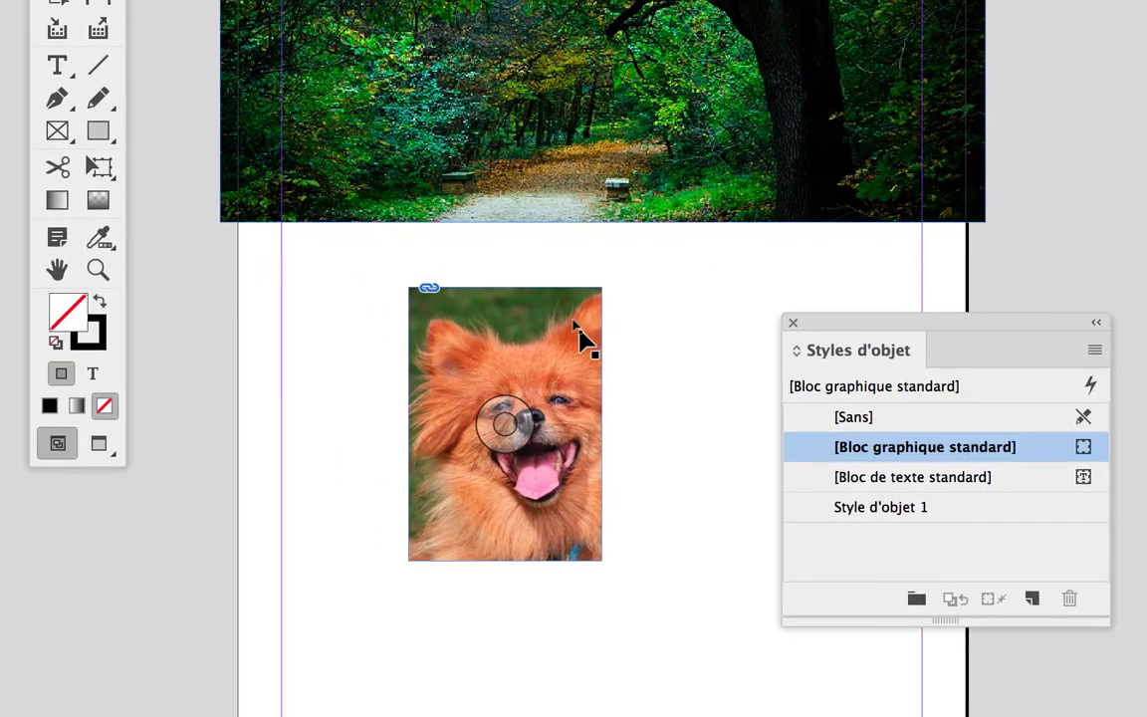
click(470, 295)
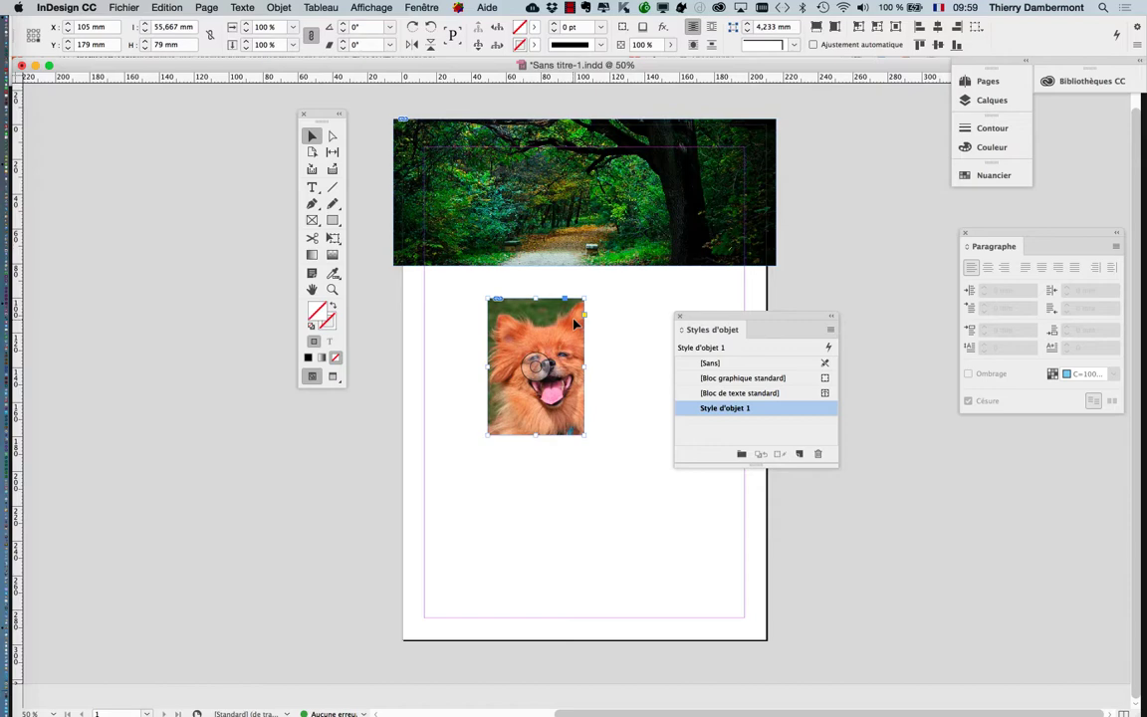
- Scale the dog picture's content to about 225 × 150 mm inside its frame with Free Transform, then return to the Selection tool
click(538, 369)
click(332, 238)
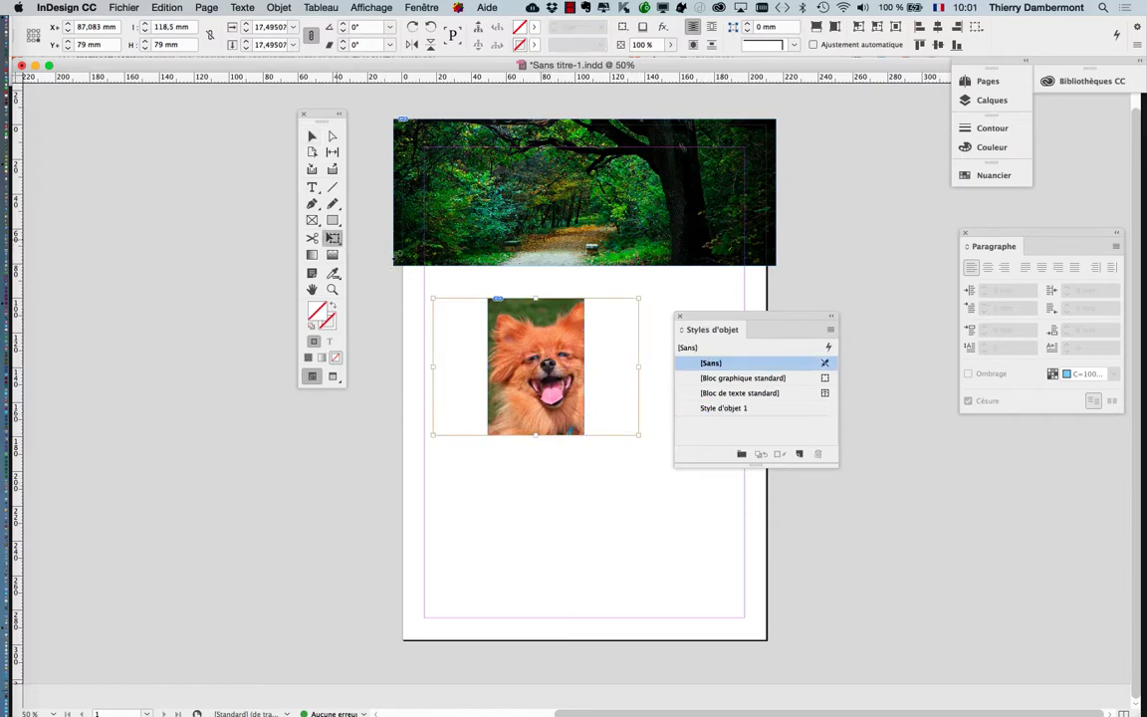
drag(723, 322, 926, 359)
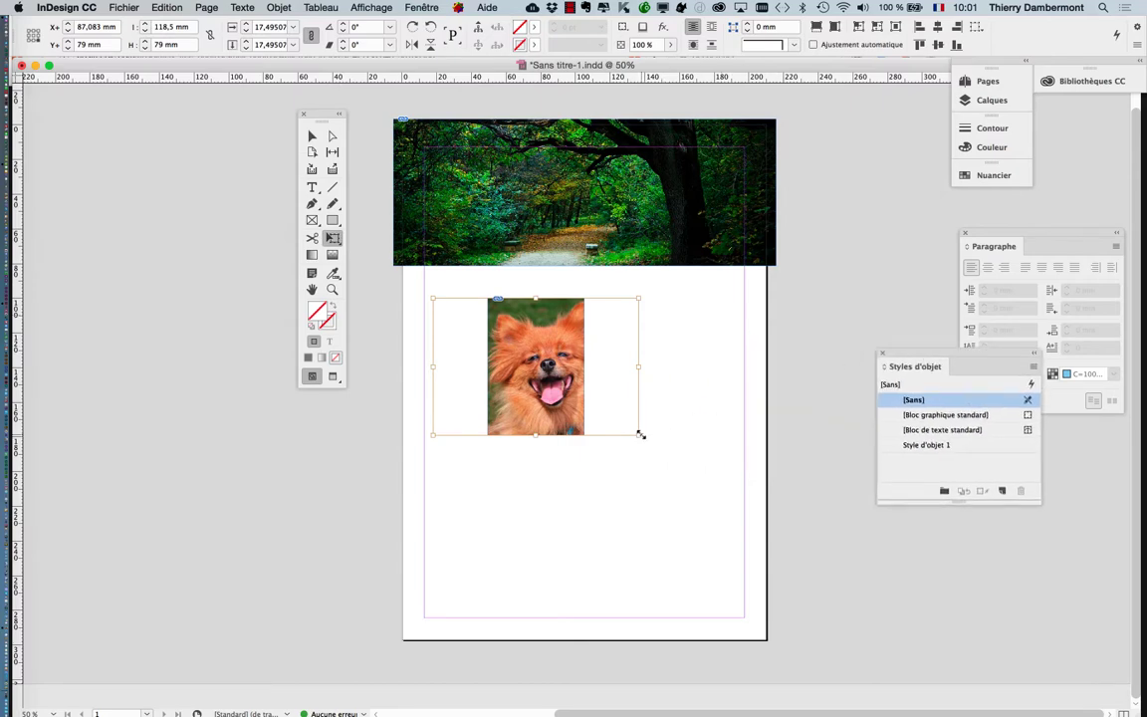
drag(639, 436, 733, 496)
drag(311, 115, 157, 115)
click(159, 134)
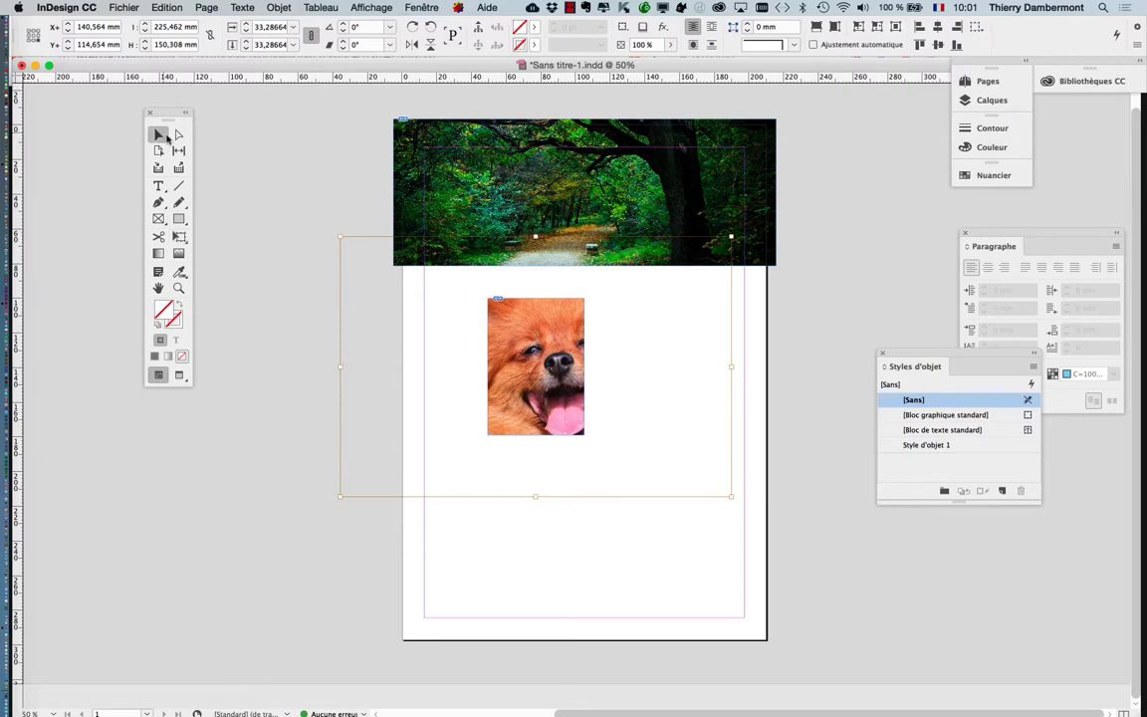
- Select the dog picture's frame rather than its content and fill the frame proportionally
click(335, 349)
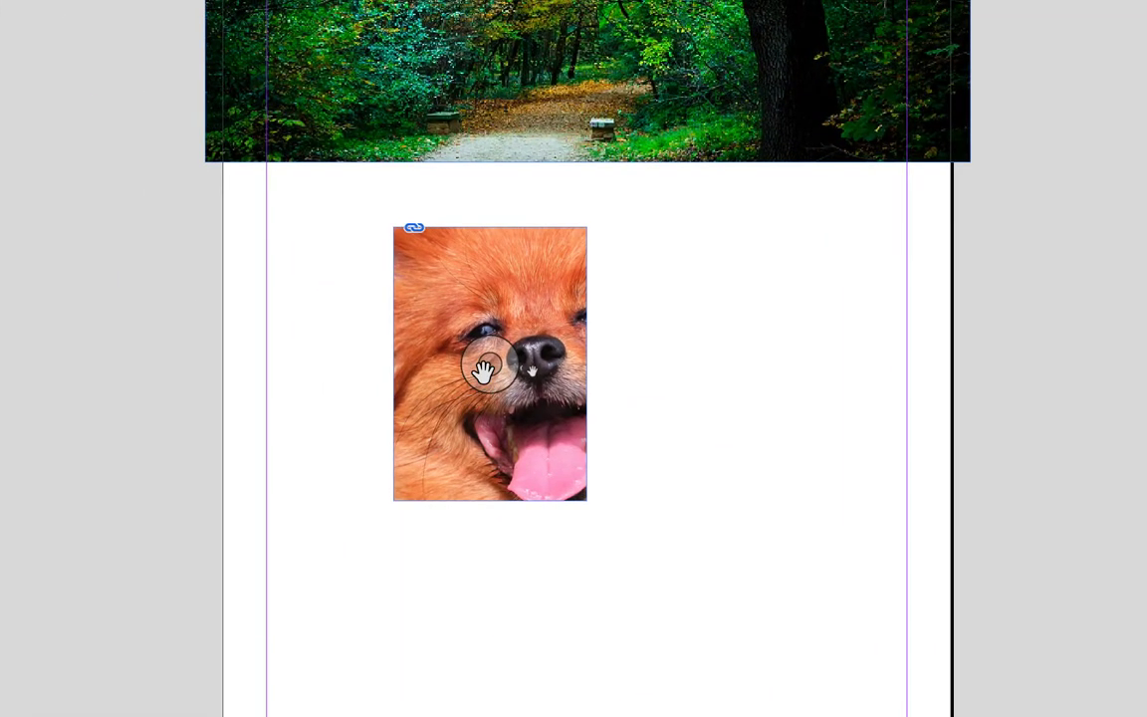
click(535, 367)
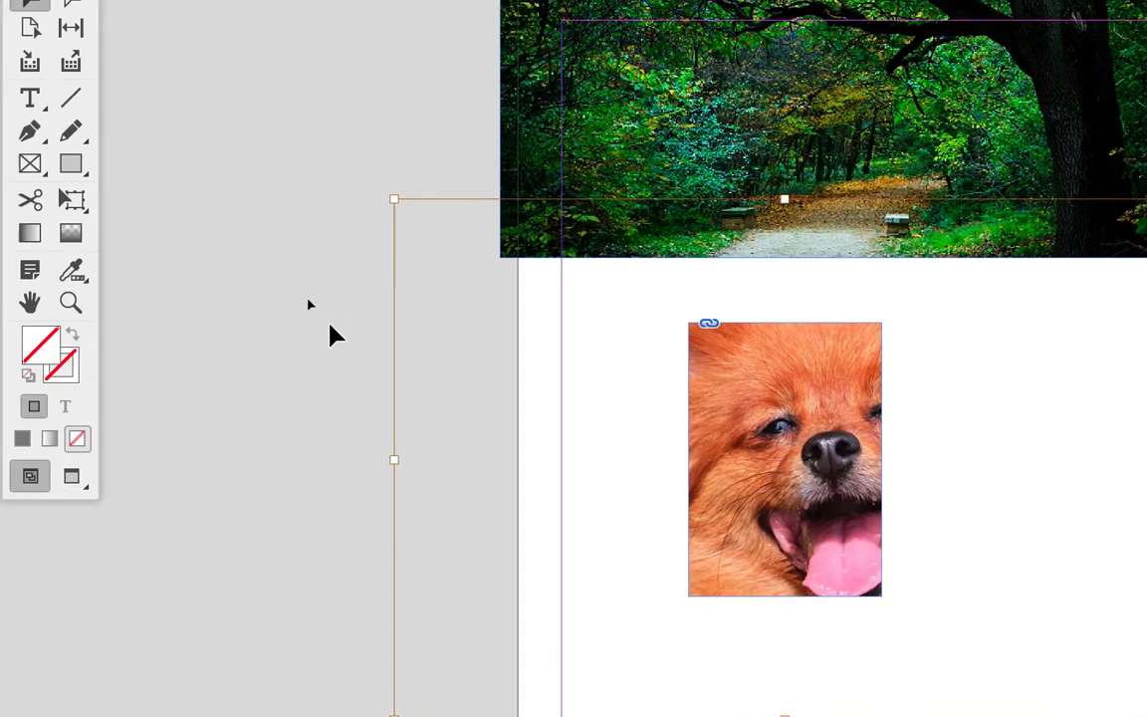
click(31, 240)
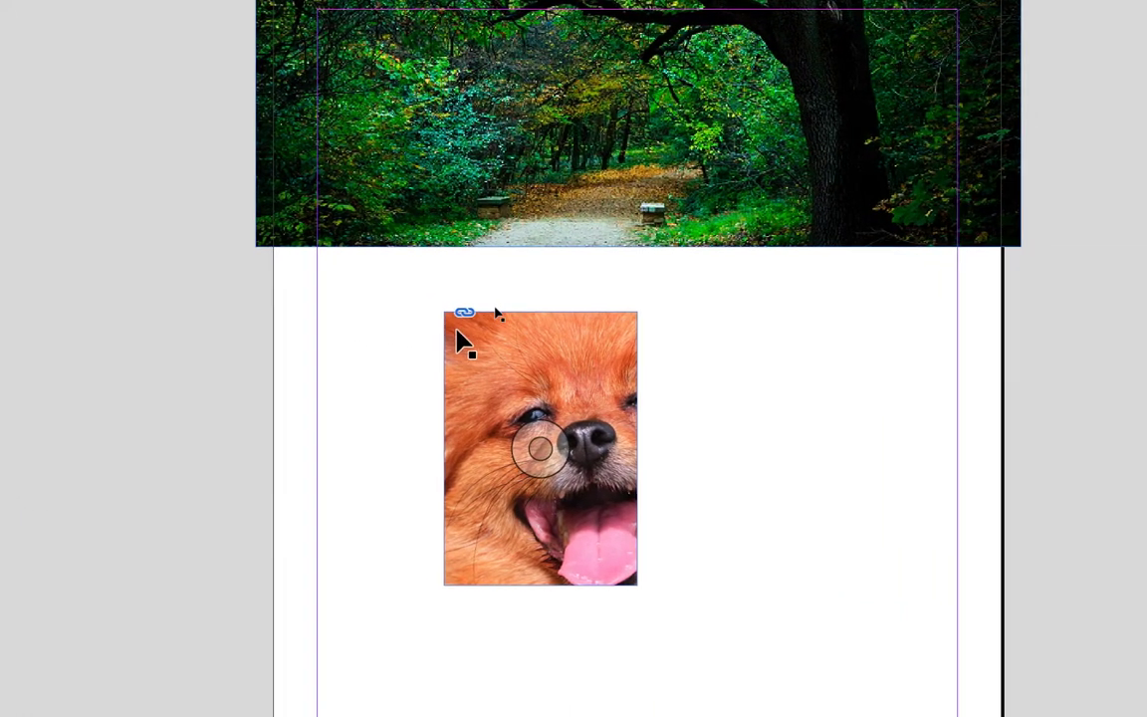
click(463, 341)
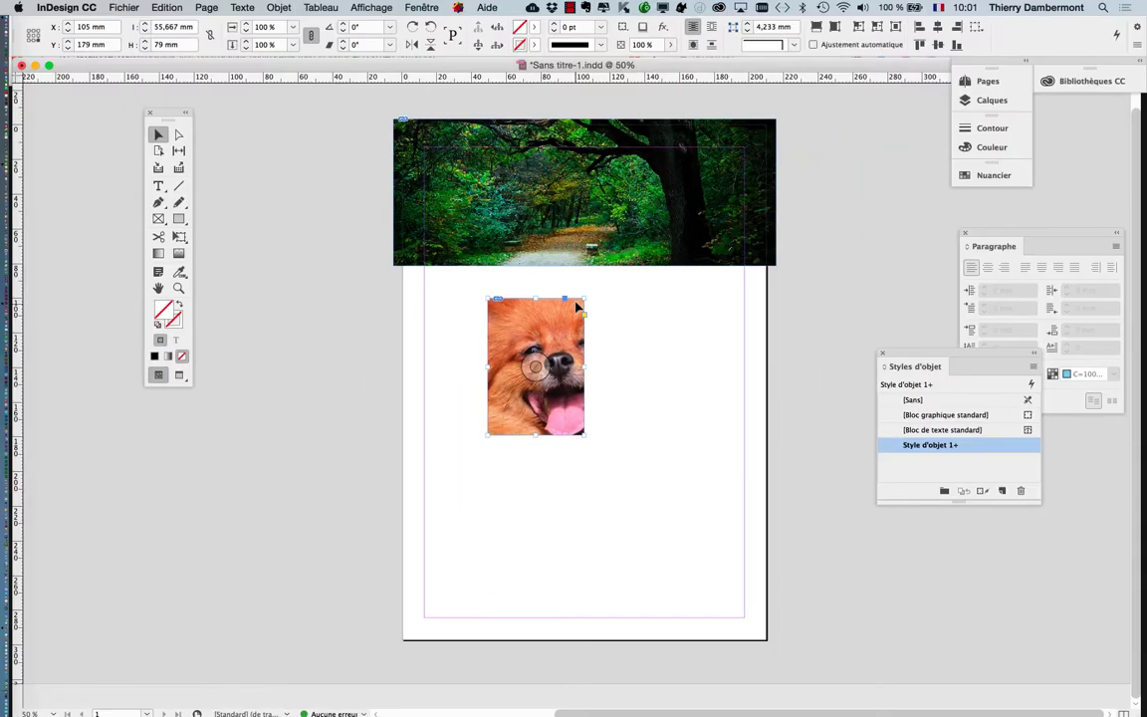
click(276, 7)
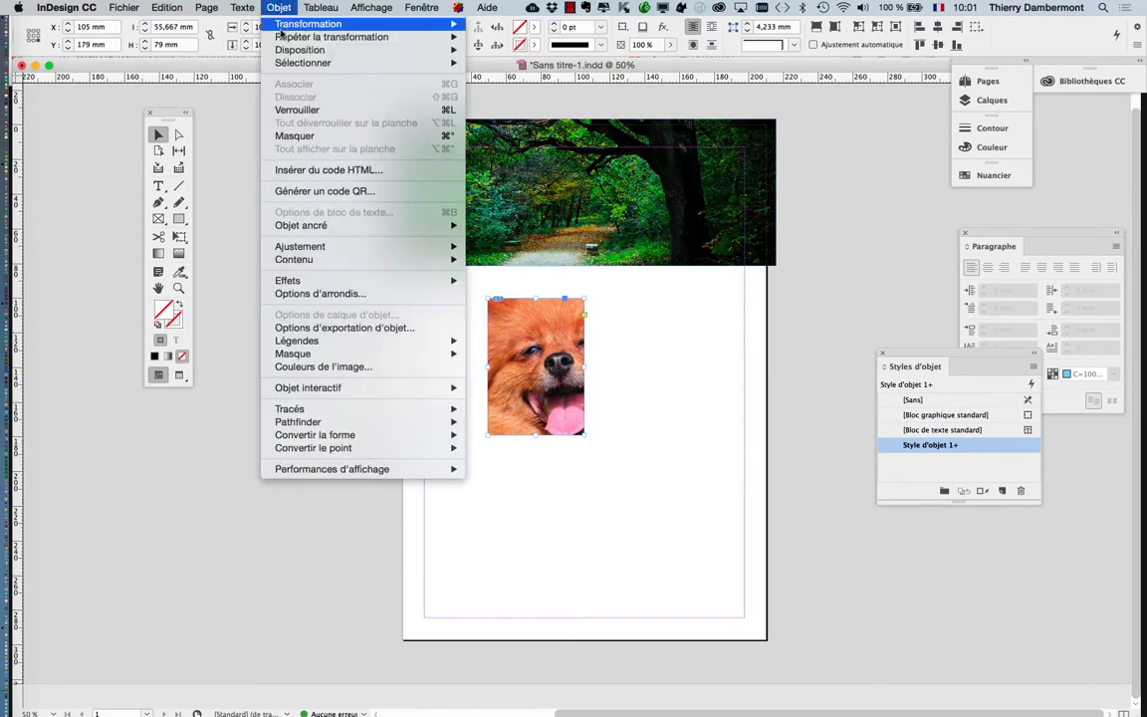
mouse_move(319, 246)
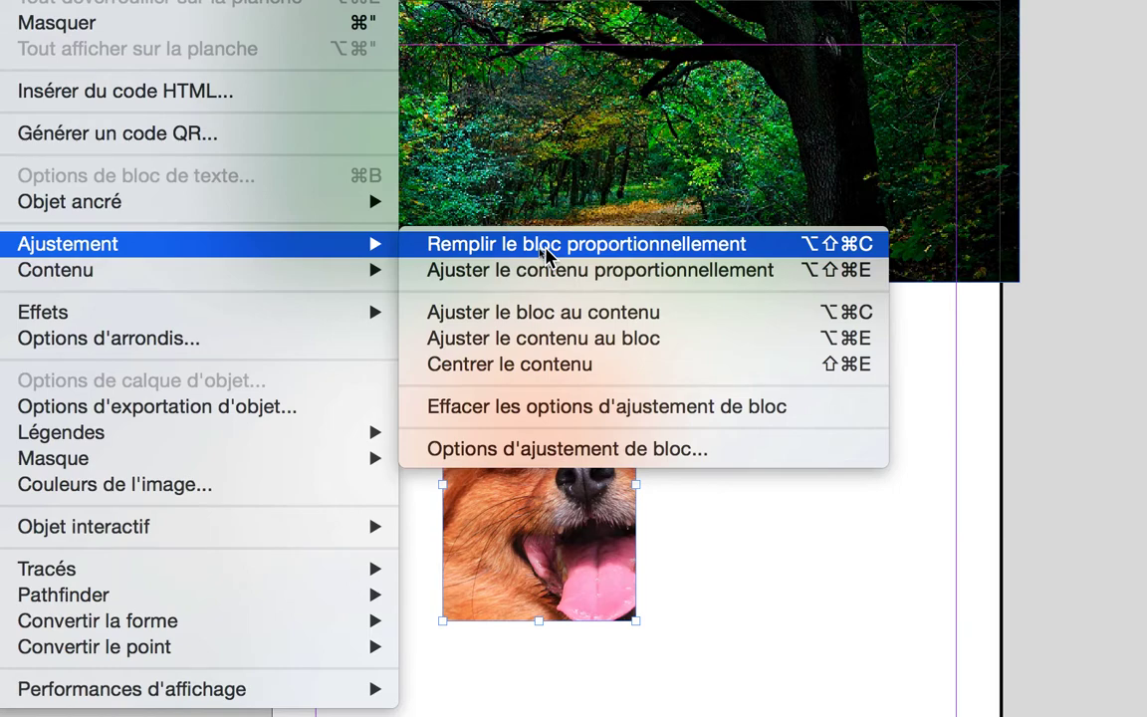
click(535, 245)
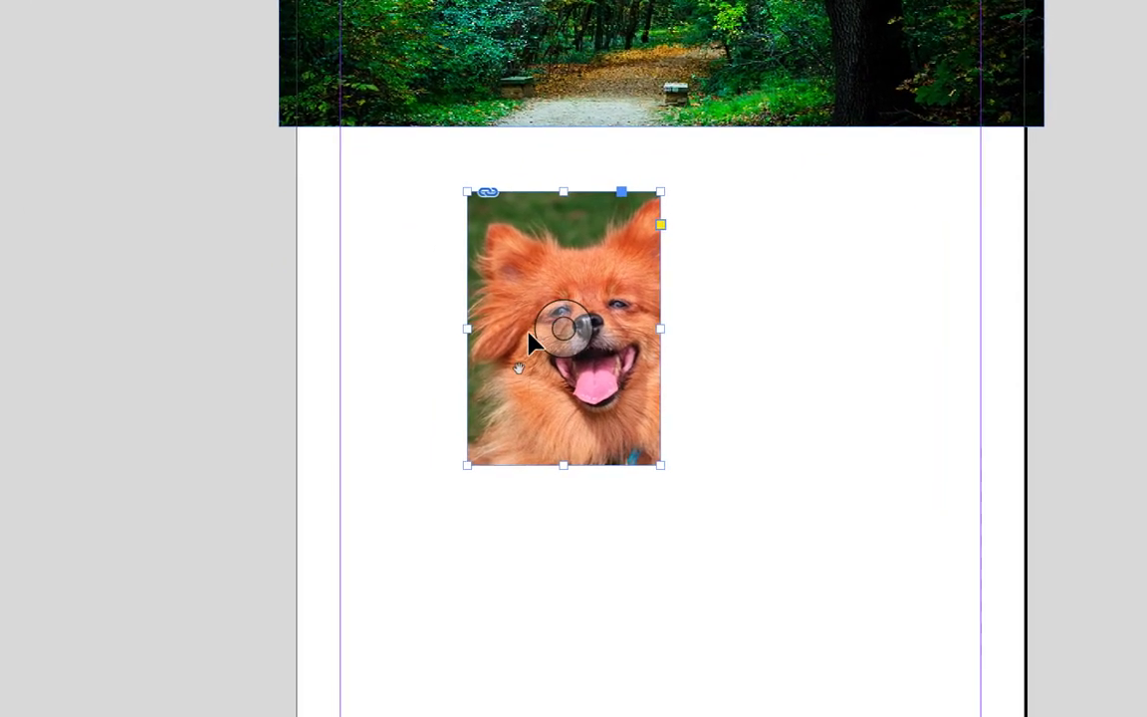
- Check how the refitted dog picture sits in its frame by selecting the content and then the frame
click(561, 328)
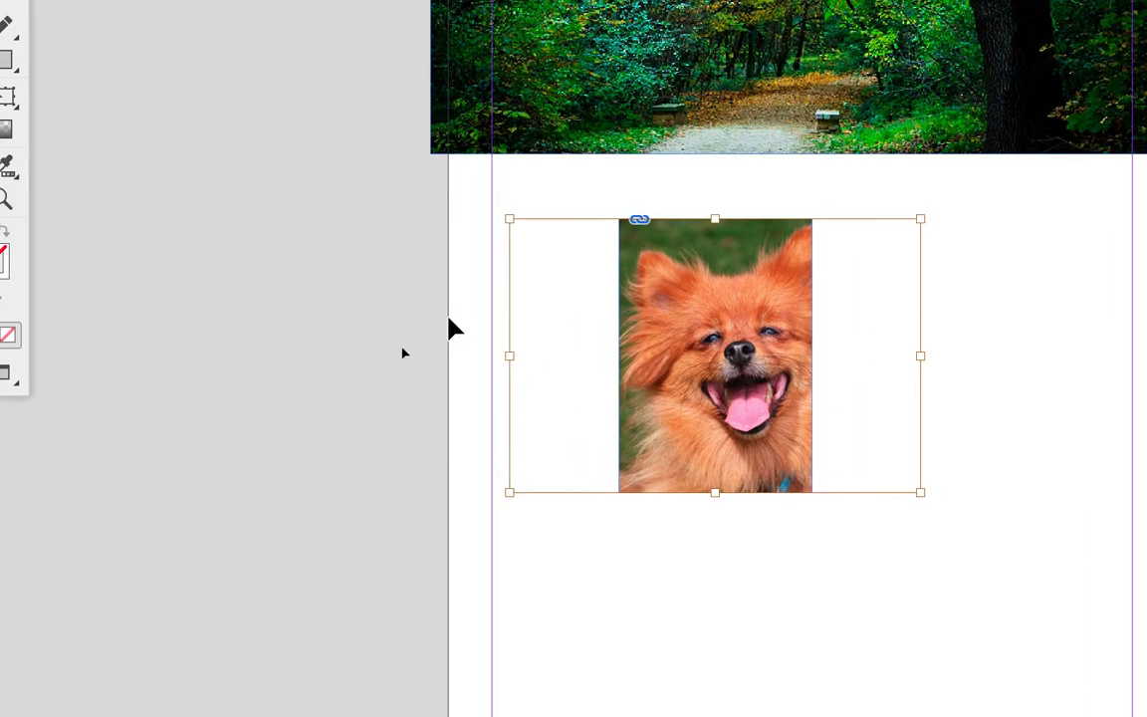
click(448, 317)
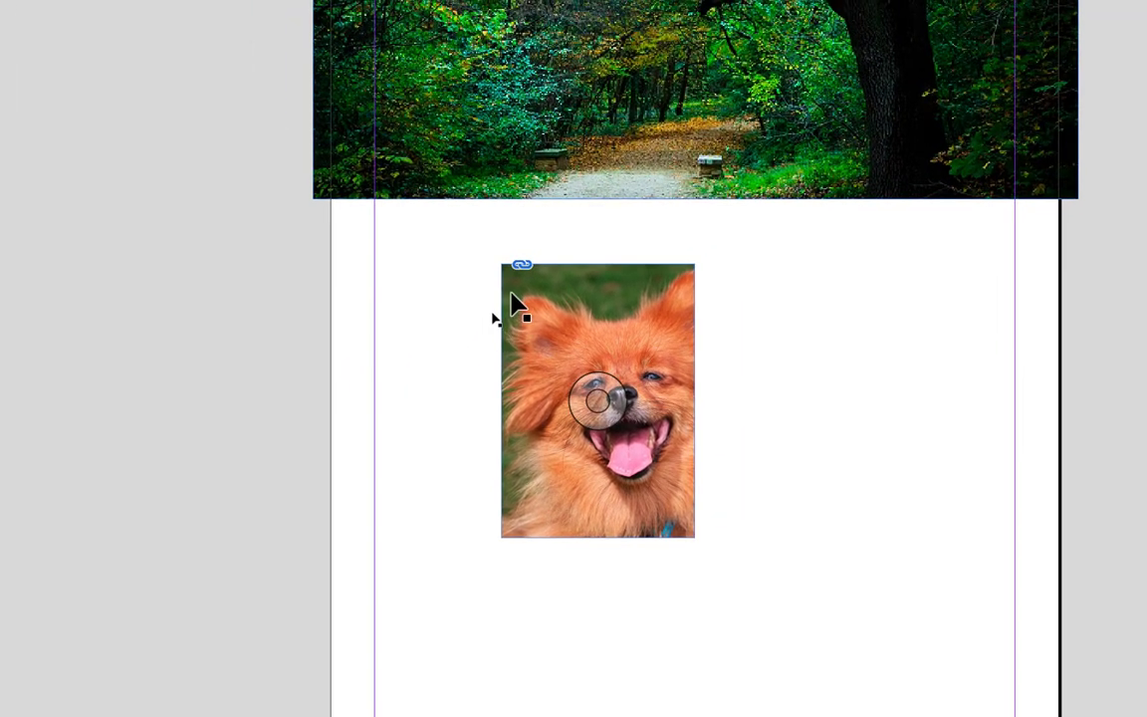
click(630, 246)
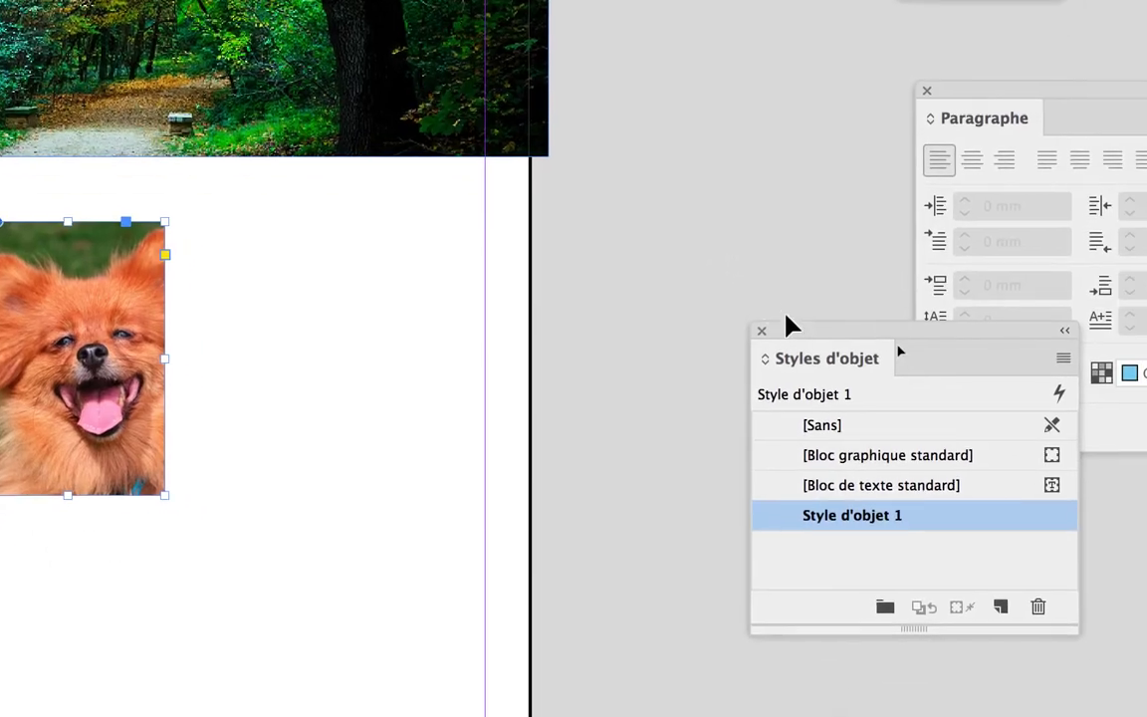
- Bring the object styles panel beside the dog picture, check the frame's style, then deselect the frame and move the panel off the page
drag(791, 325, 630, 281)
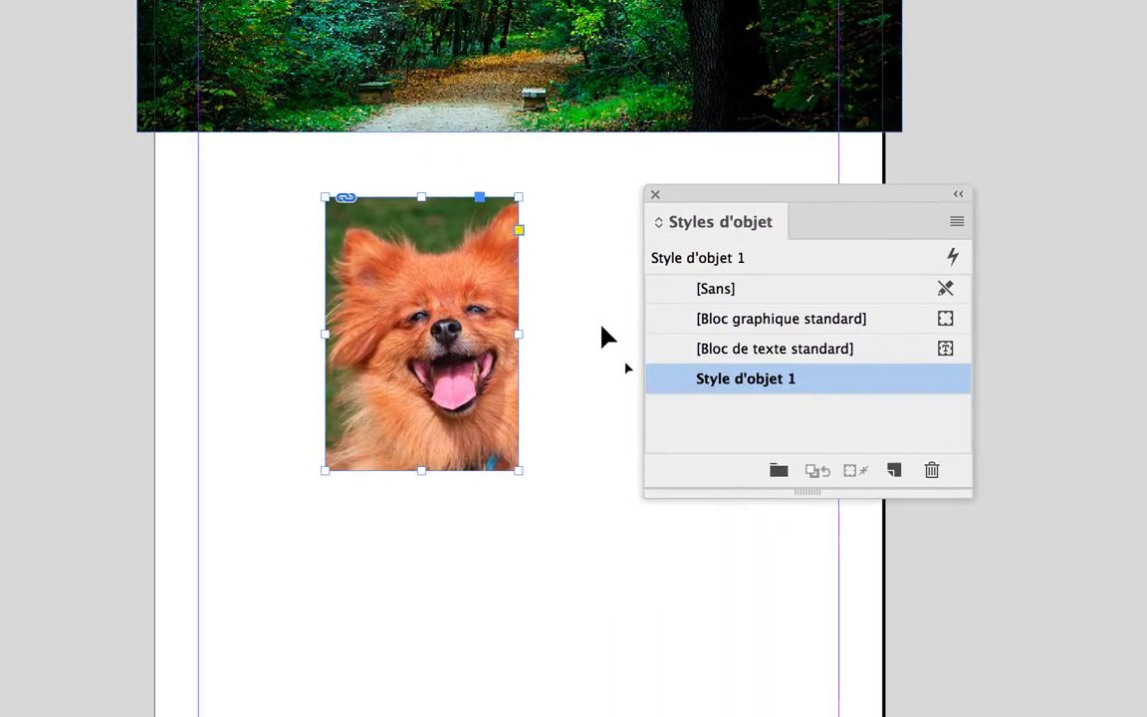
click(512, 288)
click(410, 208)
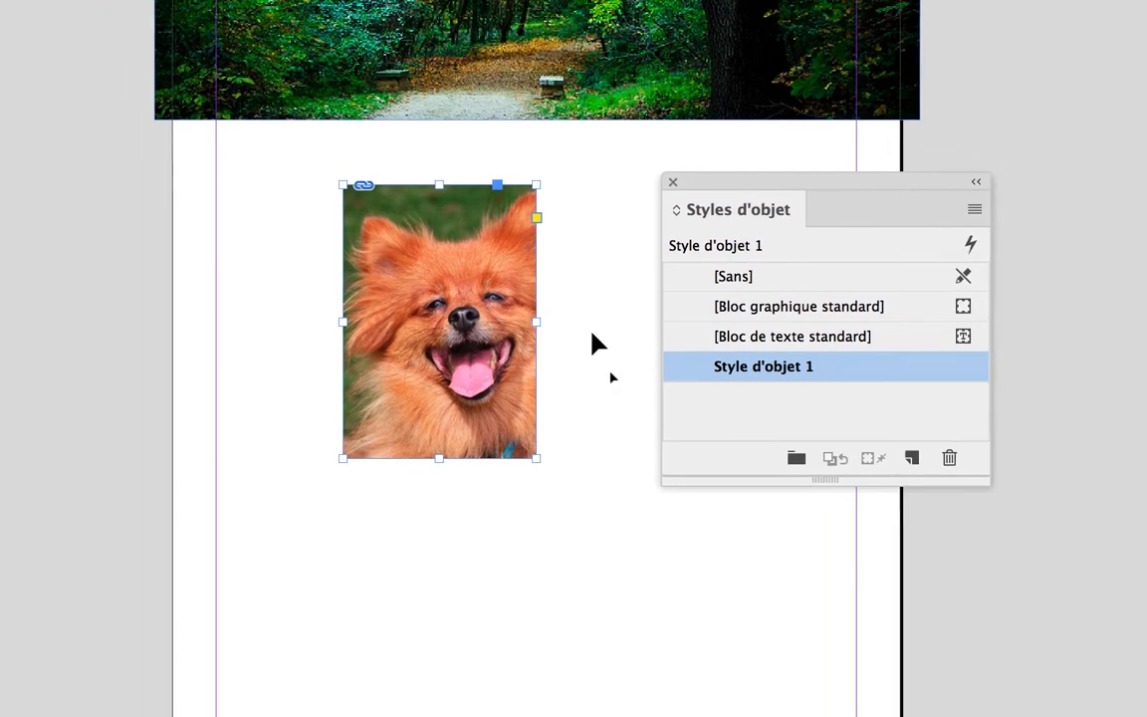
click(640, 397)
click(563, 324)
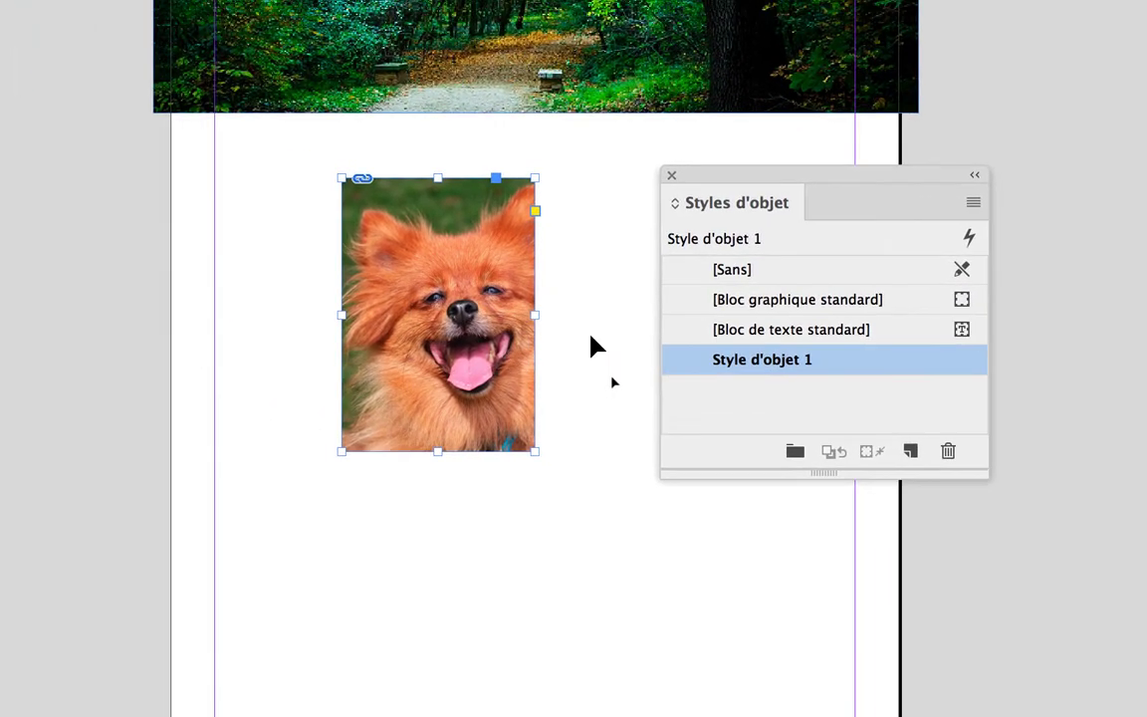
click(455, 324)
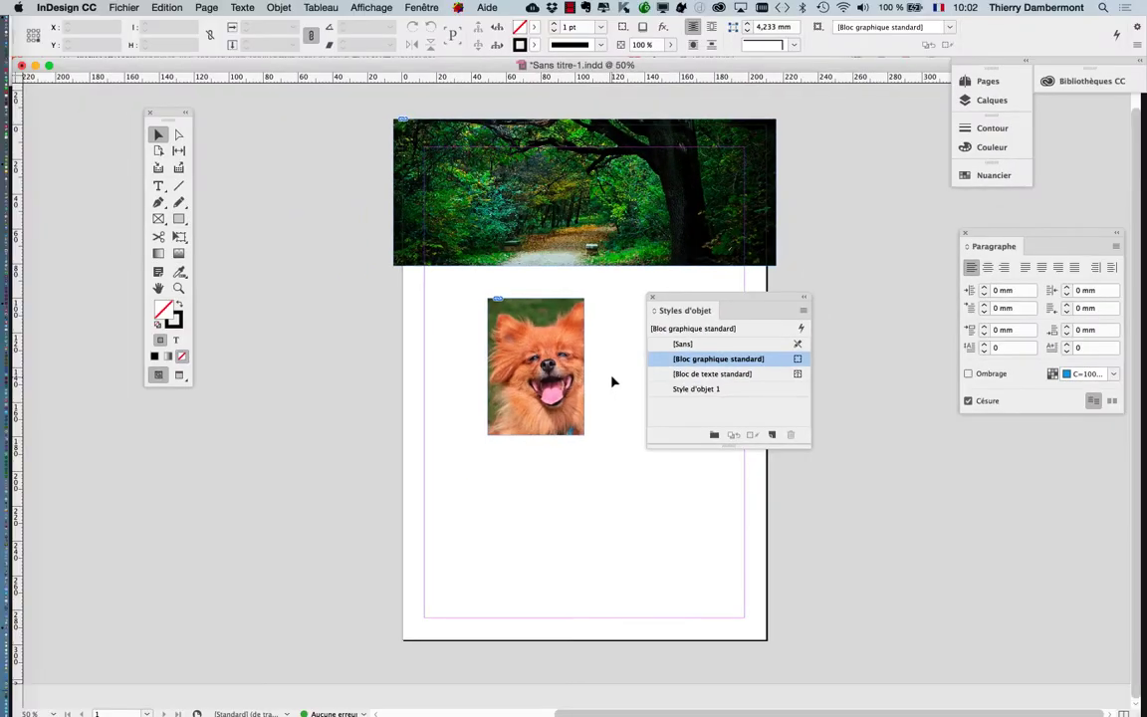
drag(698, 297, 865, 310)
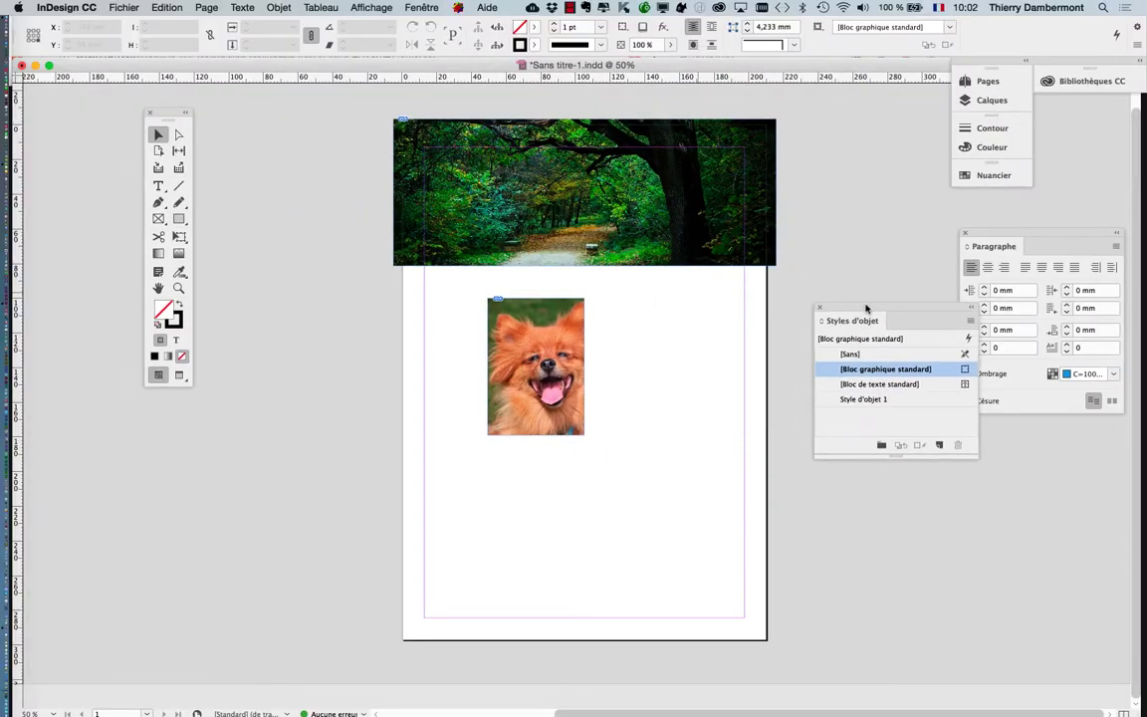